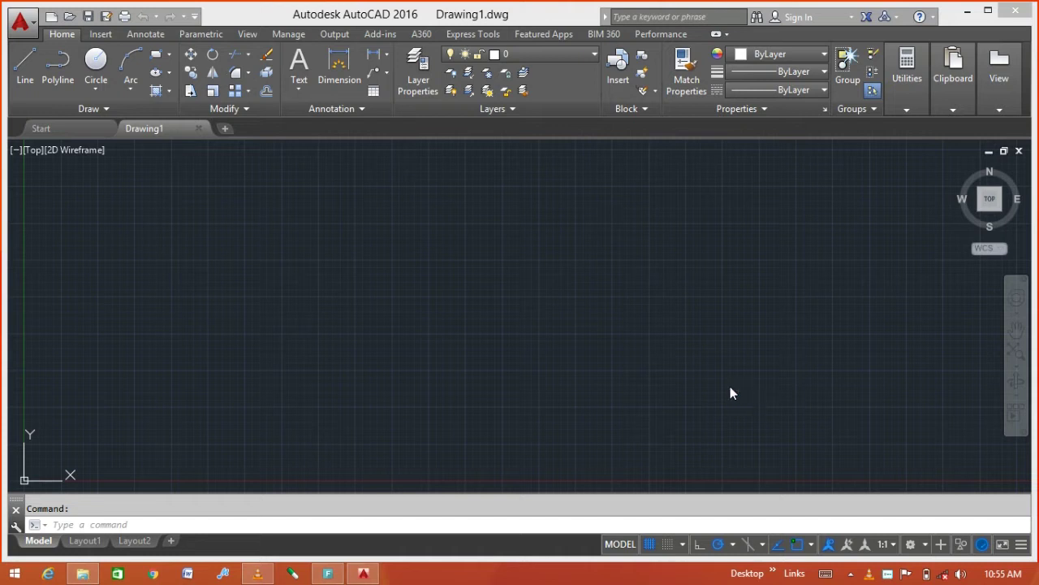
- Open the Drawing Units dialog for Drawing1 with the UN command
{"action": "left_click", "coordinate": [455, 351]}
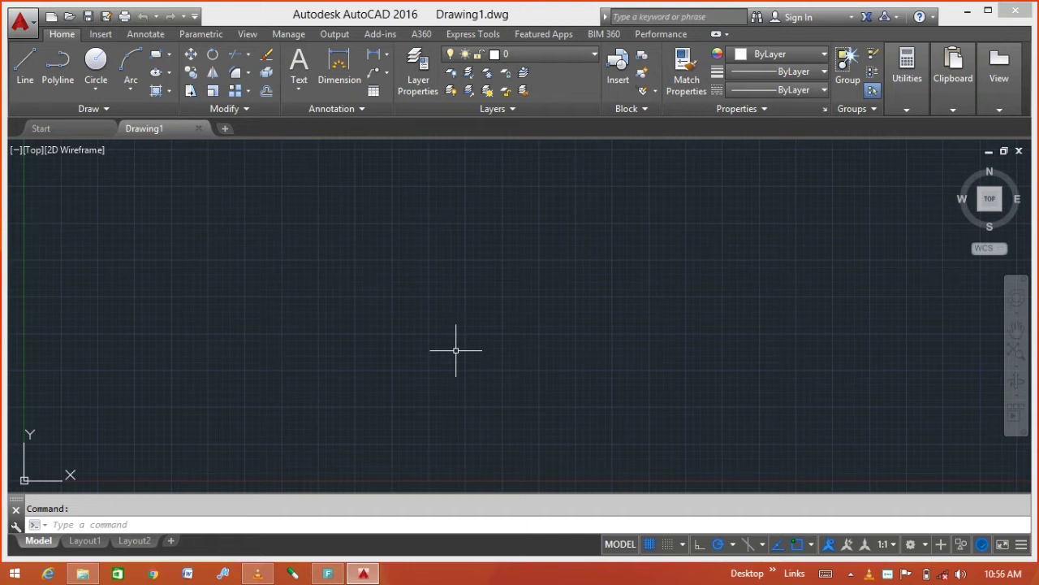
{"action": "type", "text": "u"}
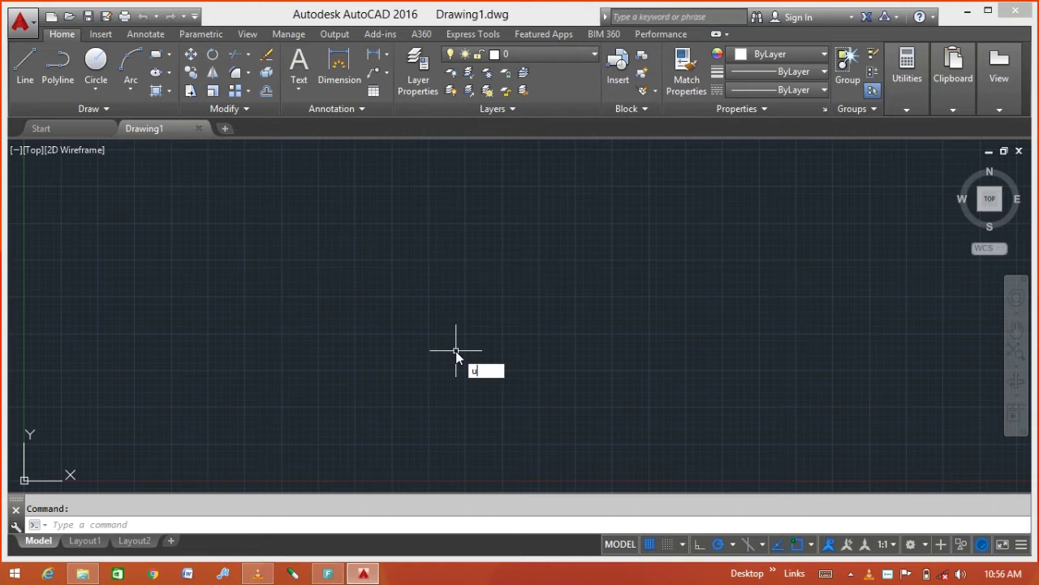
{"action": "type", "text": "n"}
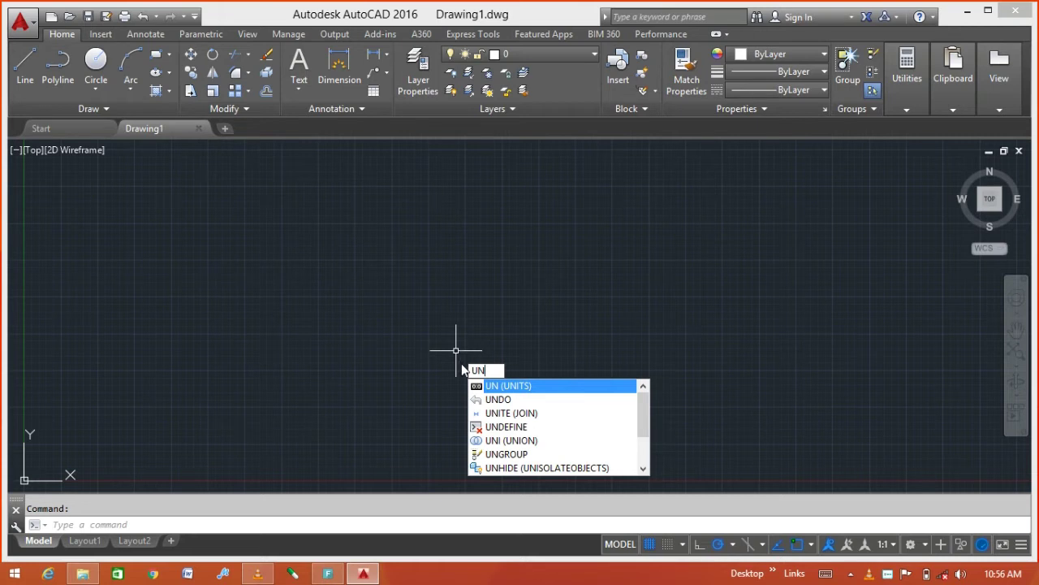
{"action": "key", "text": "Return"}
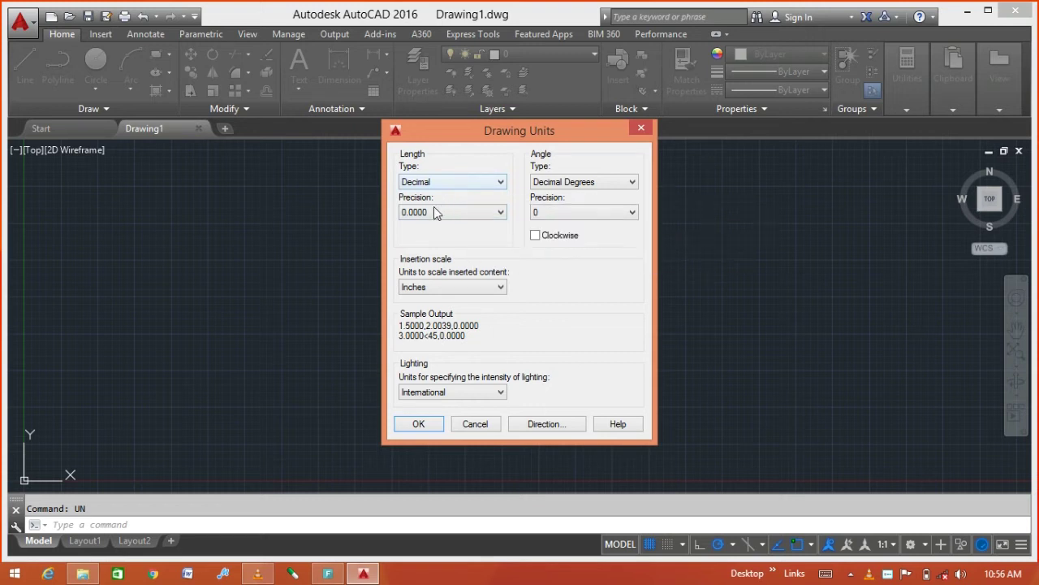
{"action": "mouse_move", "coordinate": [543, 243]}
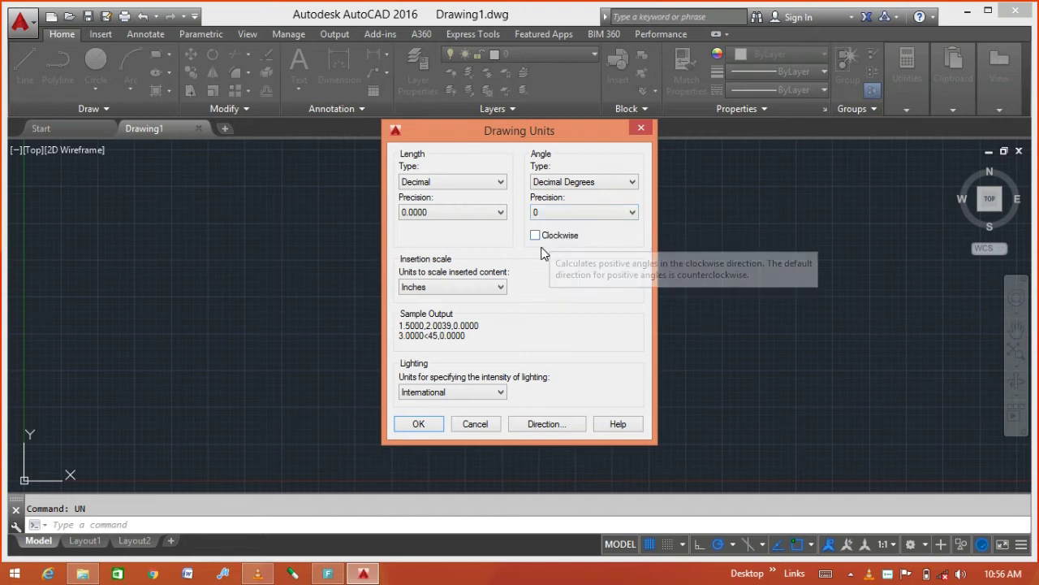
{"action": "left_click", "coordinate": [536, 240]}
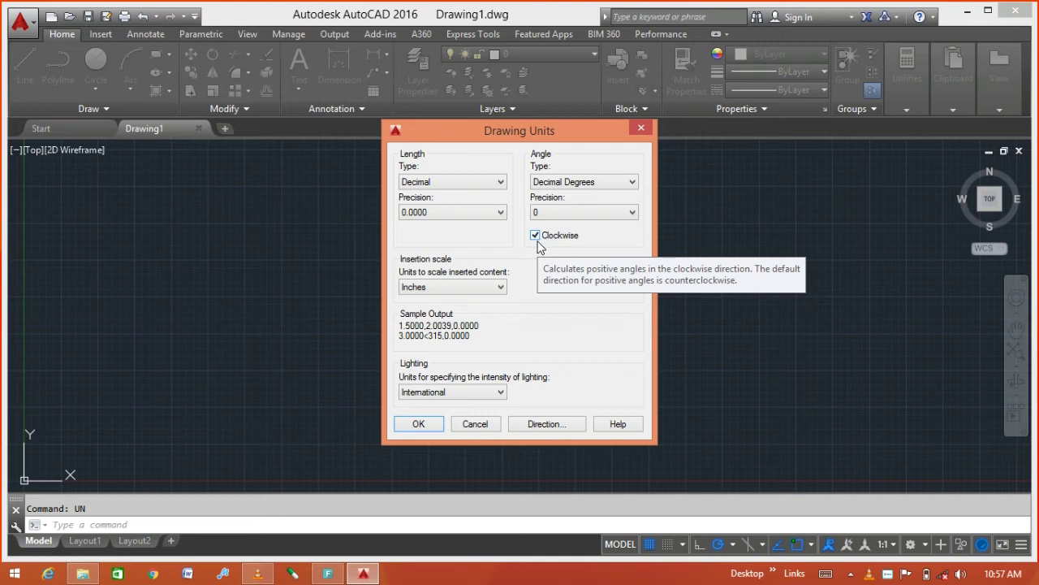
{"action": "left_click", "coordinate": [537, 241]}
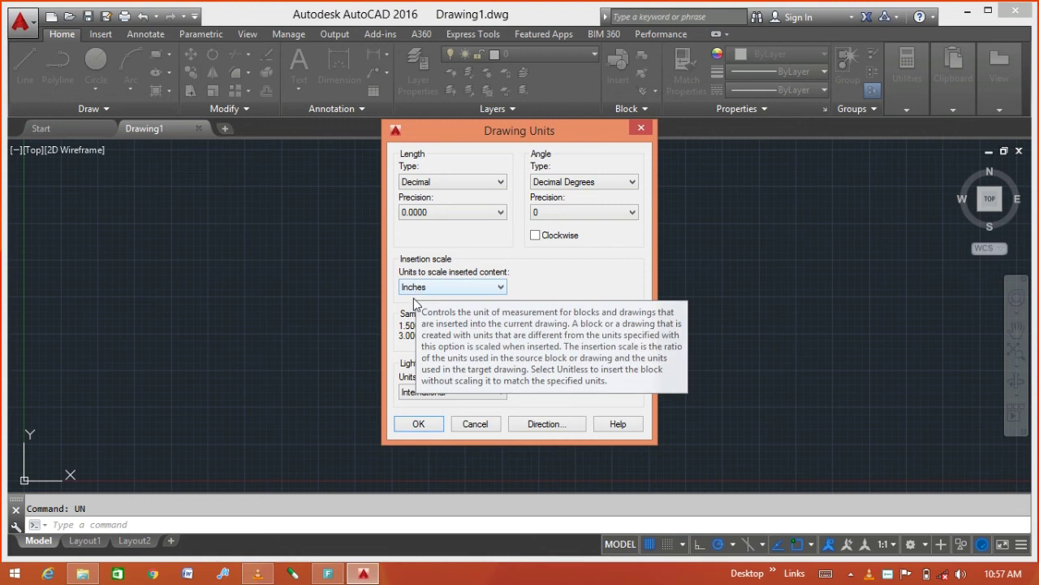
- Keep Inches as the insertion scale and confirm the Drawing Units settings
{"action": "left_click", "coordinate": [435, 288]}
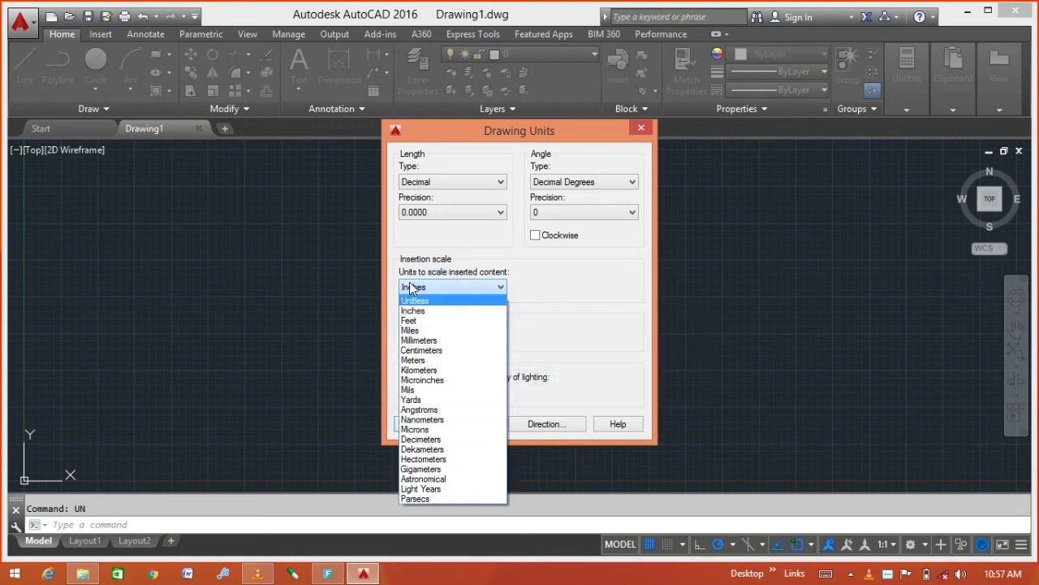
{"action": "left_click", "coordinate": [428, 316]}
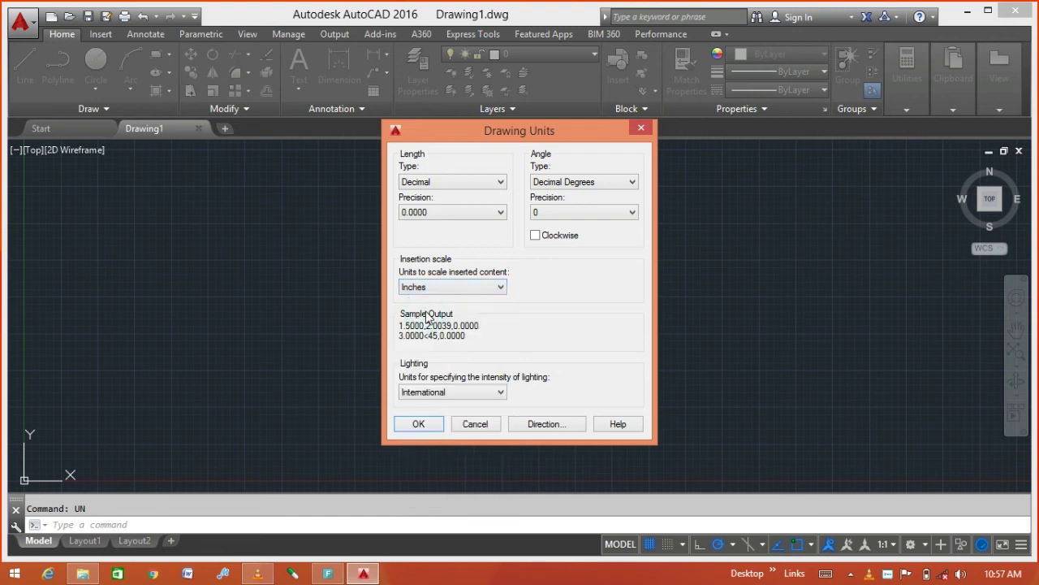
{"action": "left_click", "coordinate": [418, 424]}
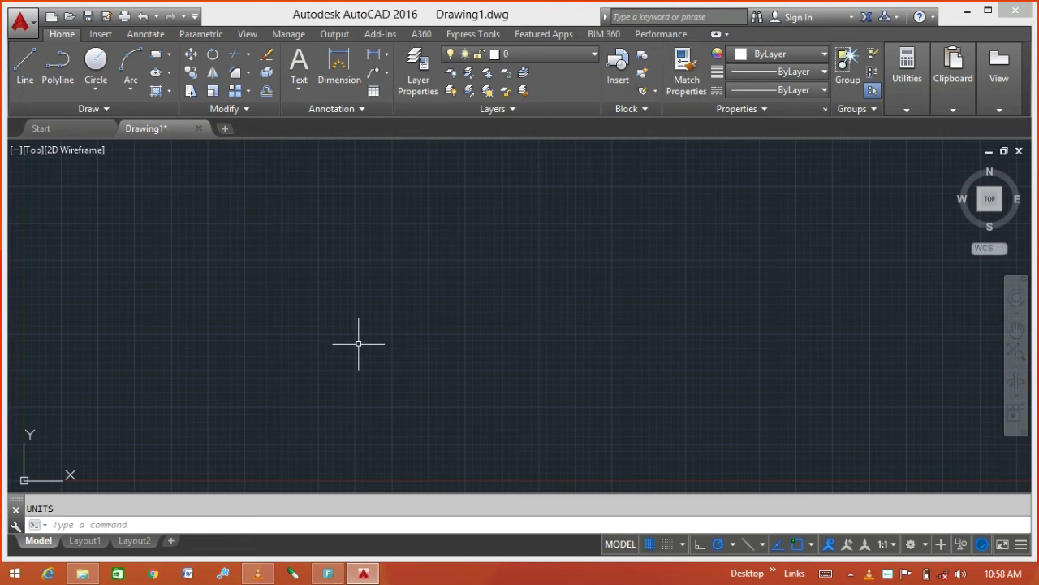
- Place a single point in the lower-middle of the drawing using POINT
{"action": "type", "text": "P"}
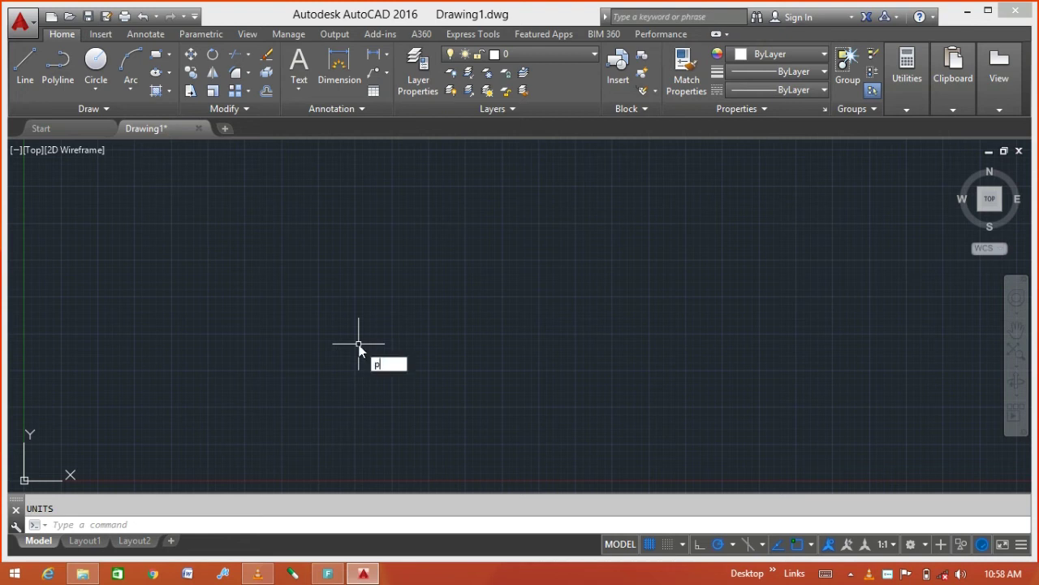
{"action": "type", "text": "O"}
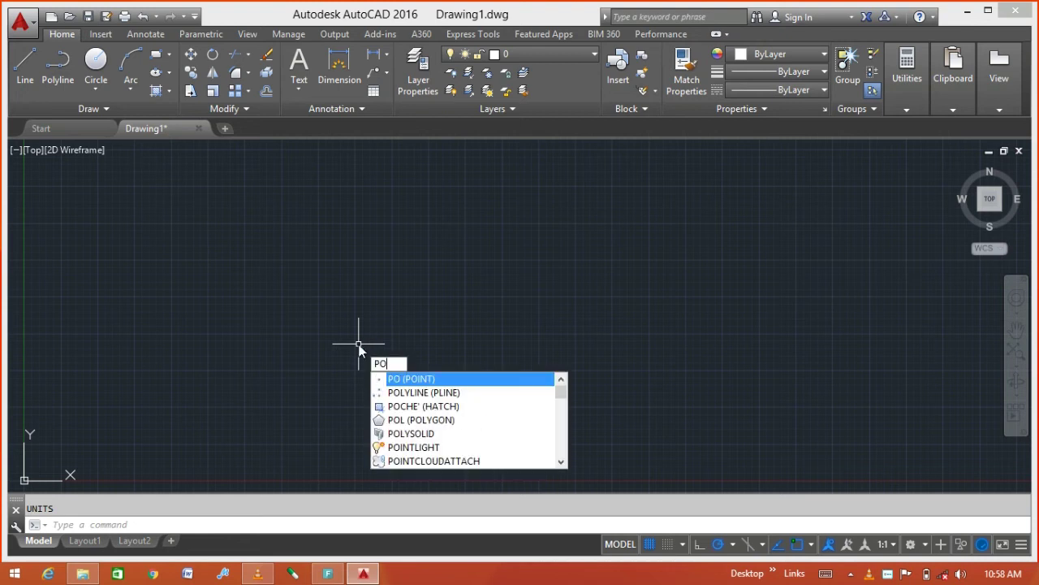
{"action": "left_click", "coordinate": [411, 385]}
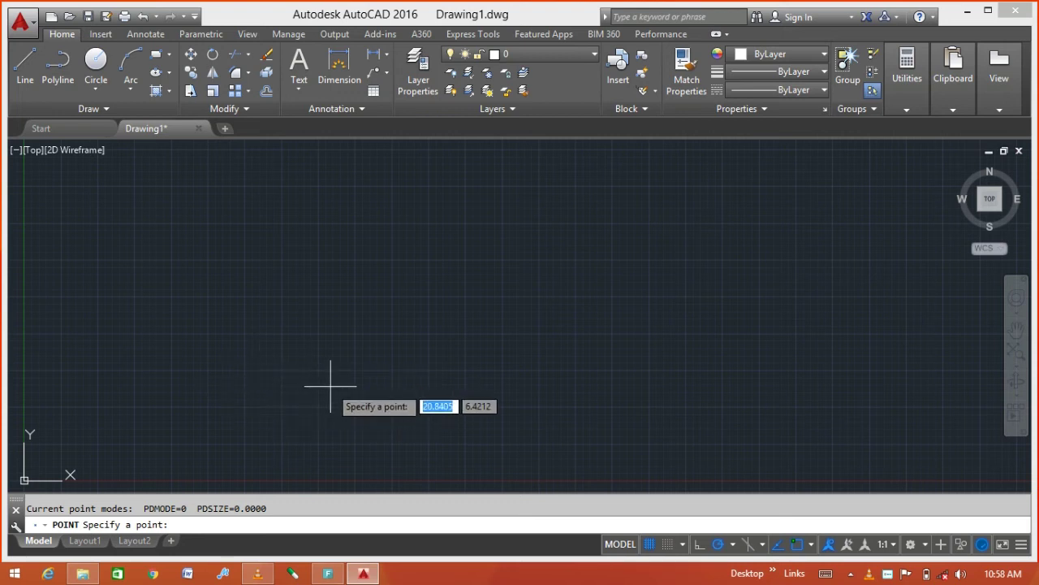
{"action": "left_click", "coordinate": [398, 394]}
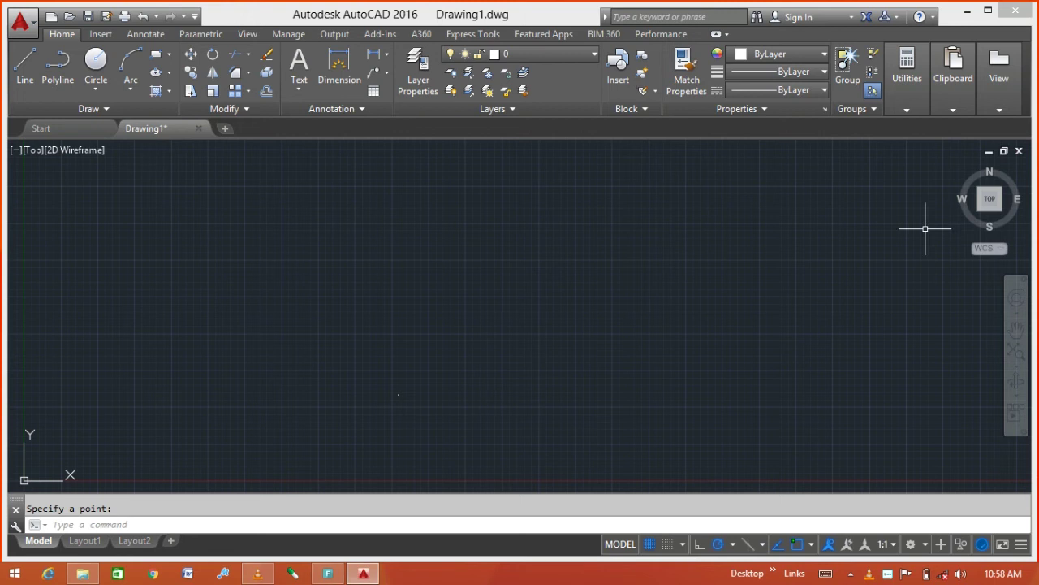
{"action": "mouse_move", "coordinate": [990, 200]}
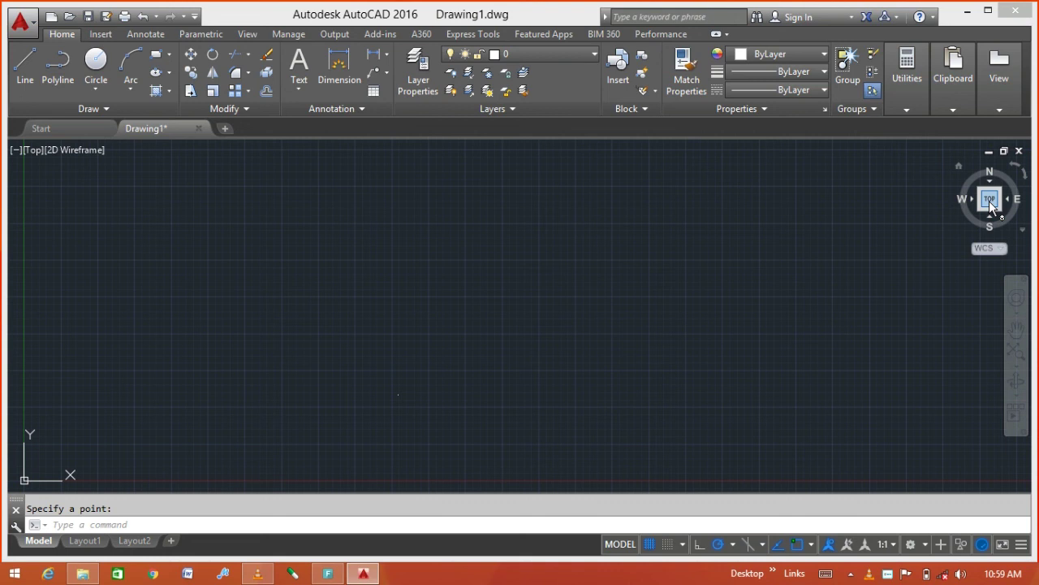
- Switch to the TOP view, then select the placed point and erase it
{"action": "left_click", "coordinate": [990, 202]}
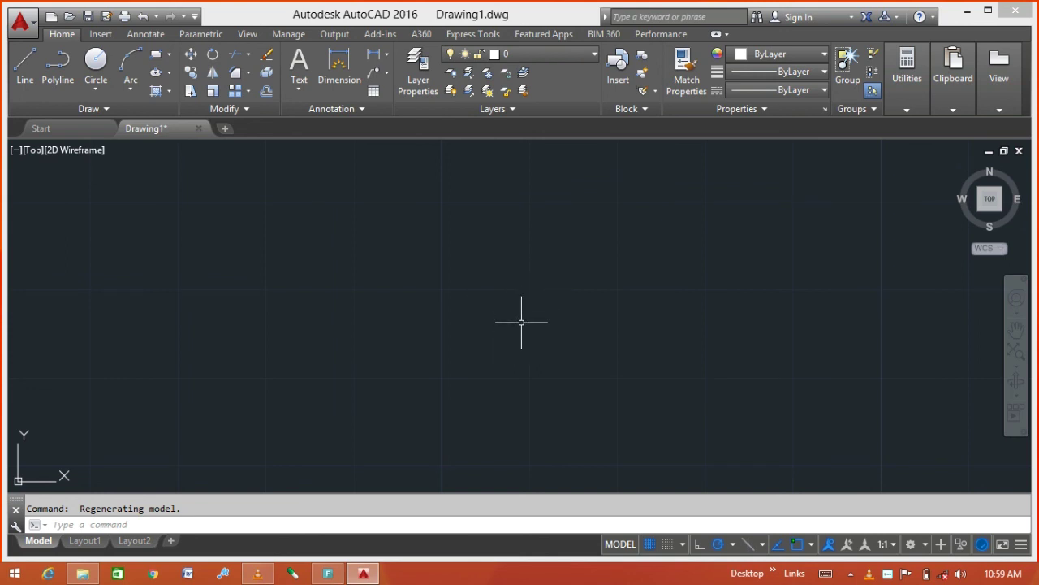
{"action": "left_click", "coordinate": [540, 326]}
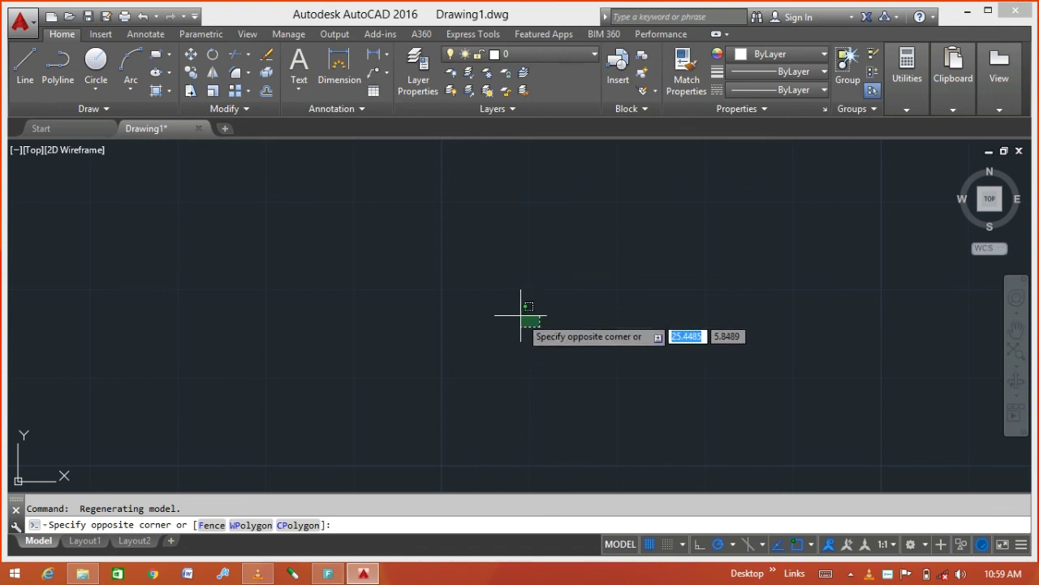
{"action": "key", "text": "Escape"}
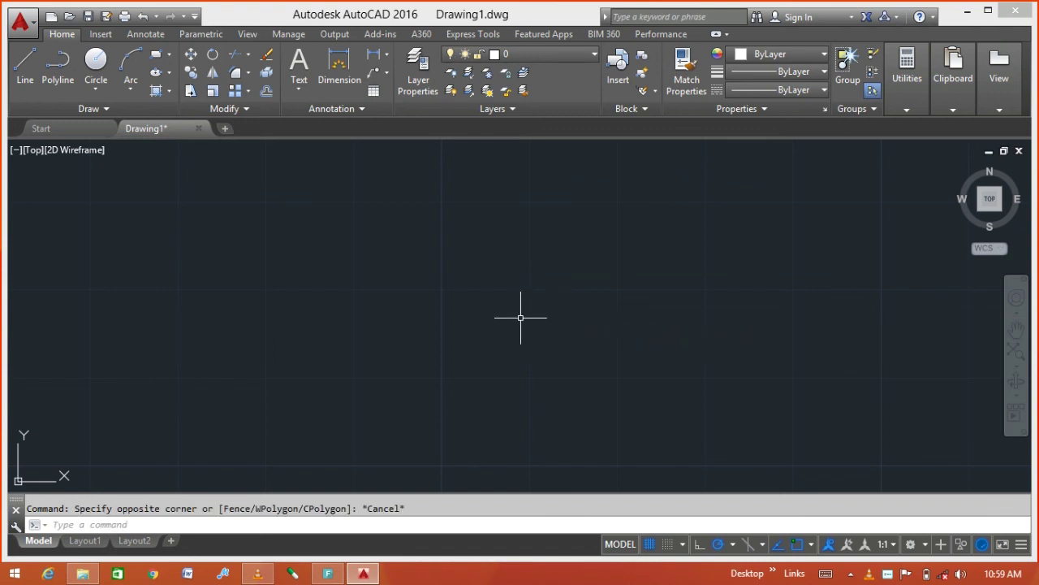
{"action": "key", "text": "Delete"}
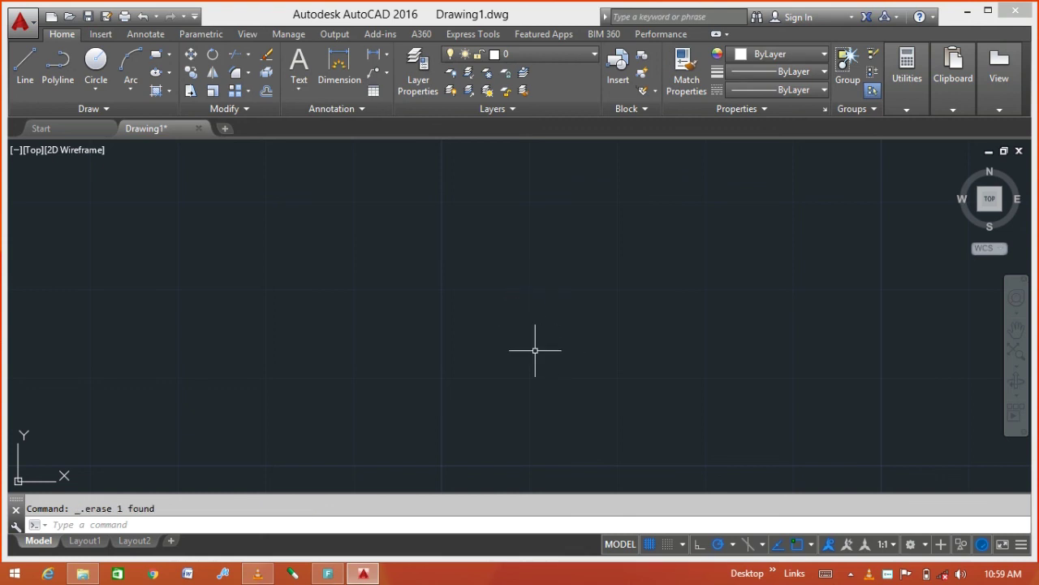